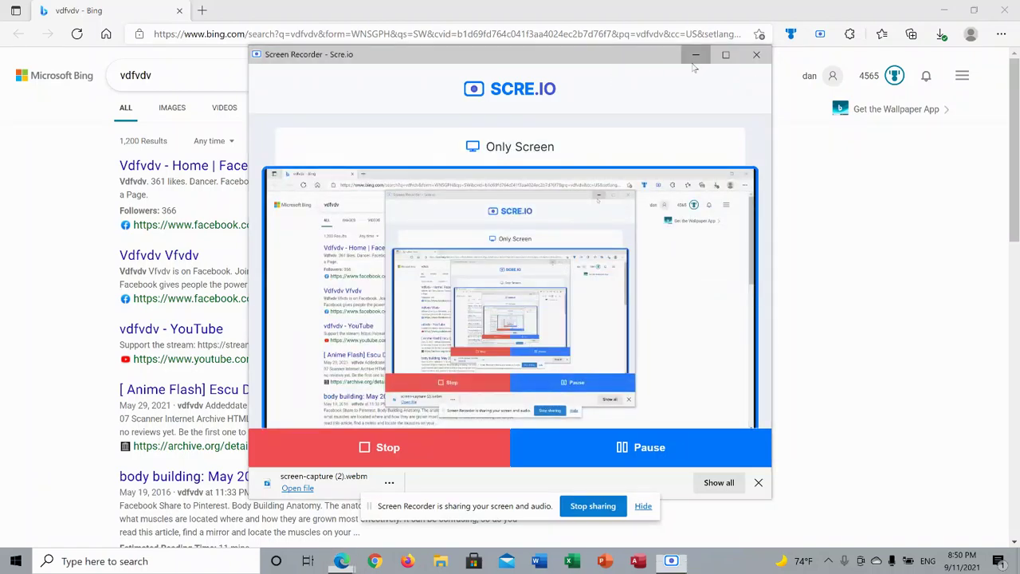
- Minimize the Scre.io recorder and the Edge browser to reveal the desktop
click(695, 55)
click(944, 10)
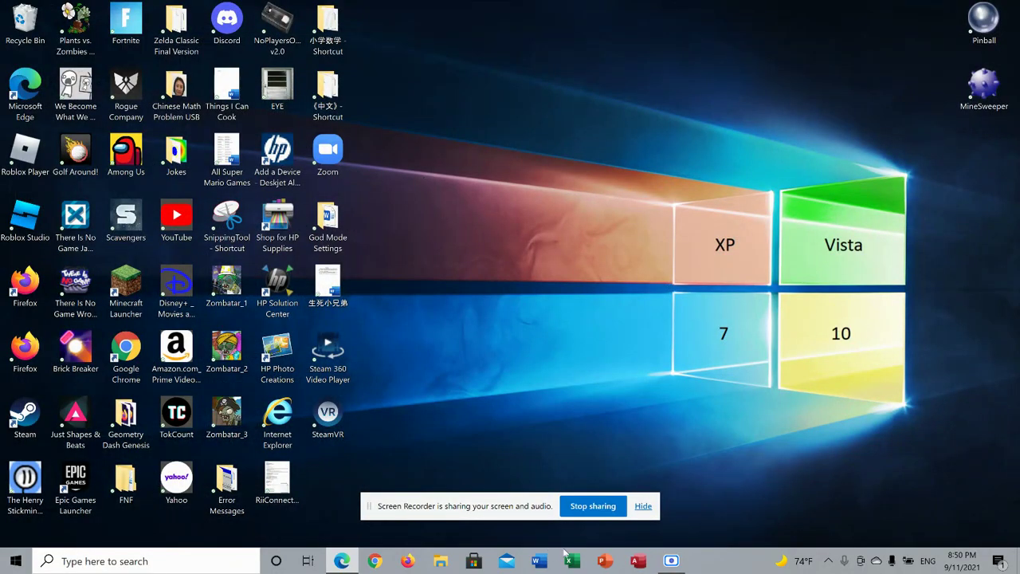
- Dismiss the sharing notice, apply My Skin 1 from Skins, and return to Play
click(642, 507)
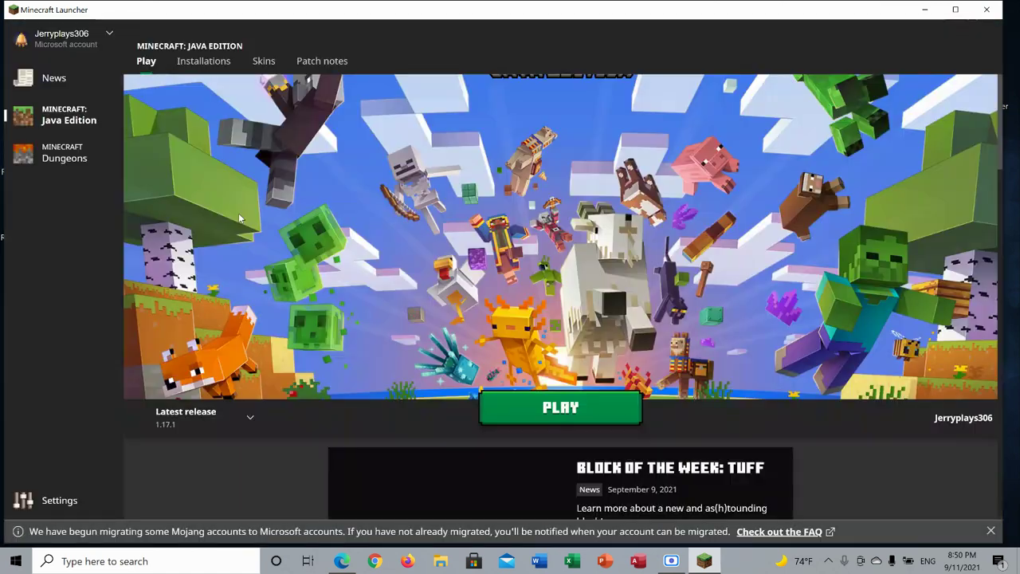
click(263, 60)
mouse_move(662, 191)
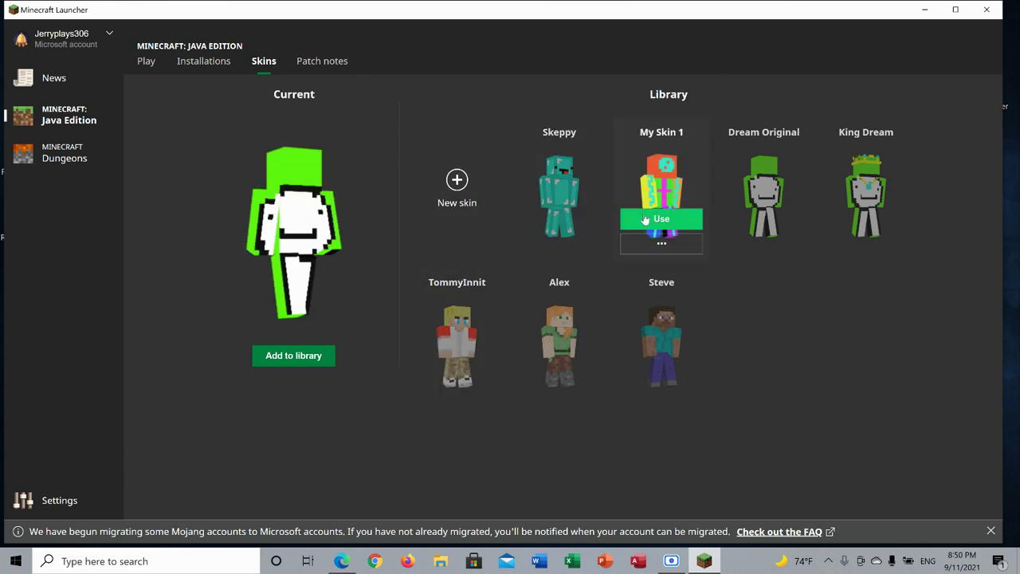
click(661, 219)
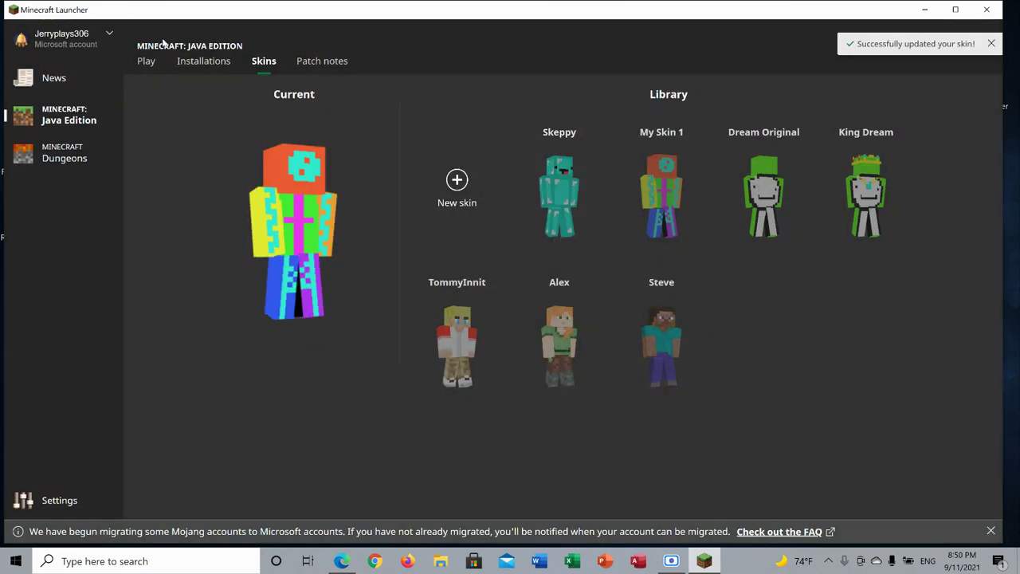
click(146, 60)
- Launch Java Edition 1.17.1 and maximize the game window while it loads
click(553, 410)
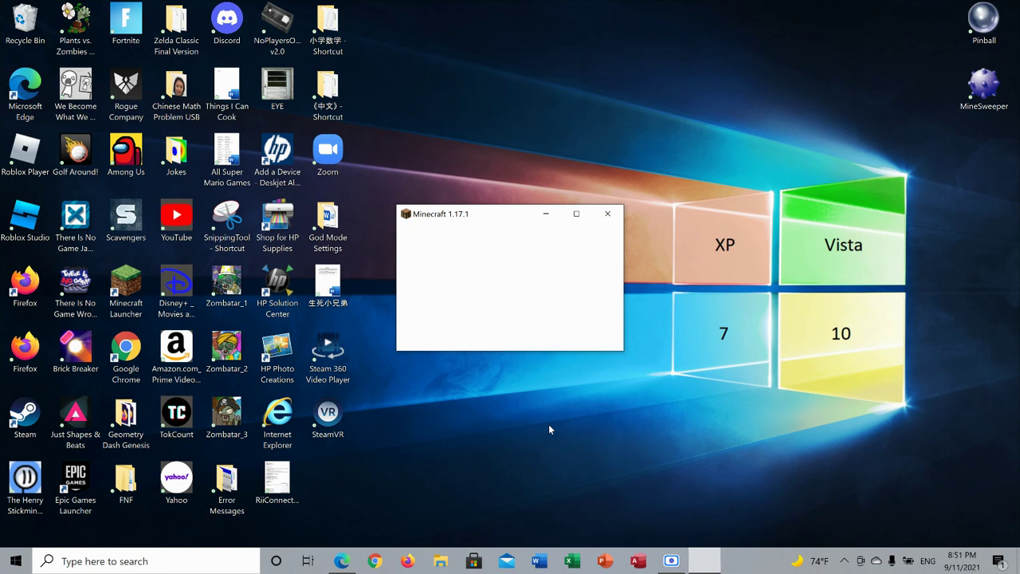
click(577, 214)
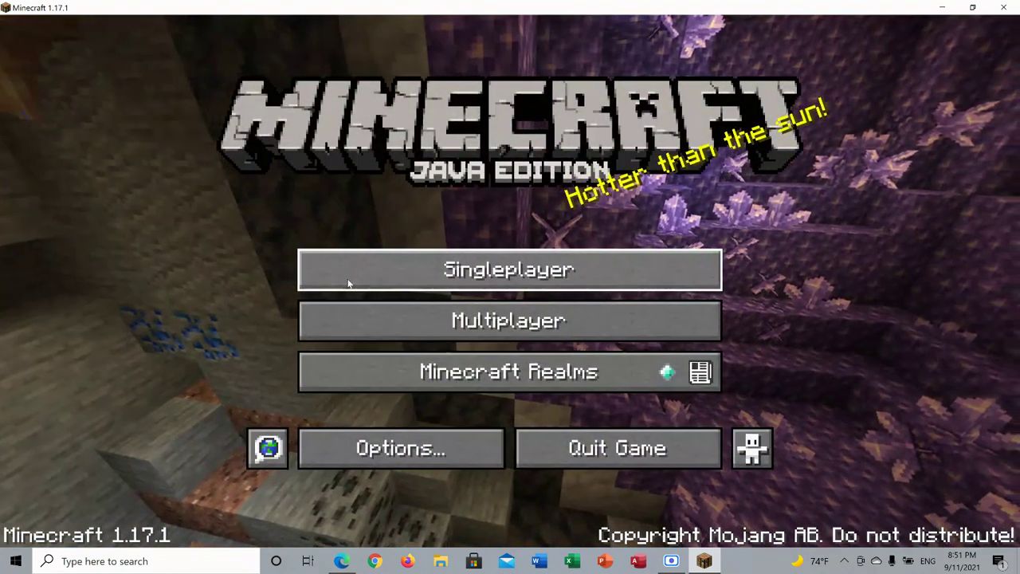
- Accept the third-party online play warning to reach the multiplayer server list
click(348, 307)
click(382, 405)
click(359, 439)
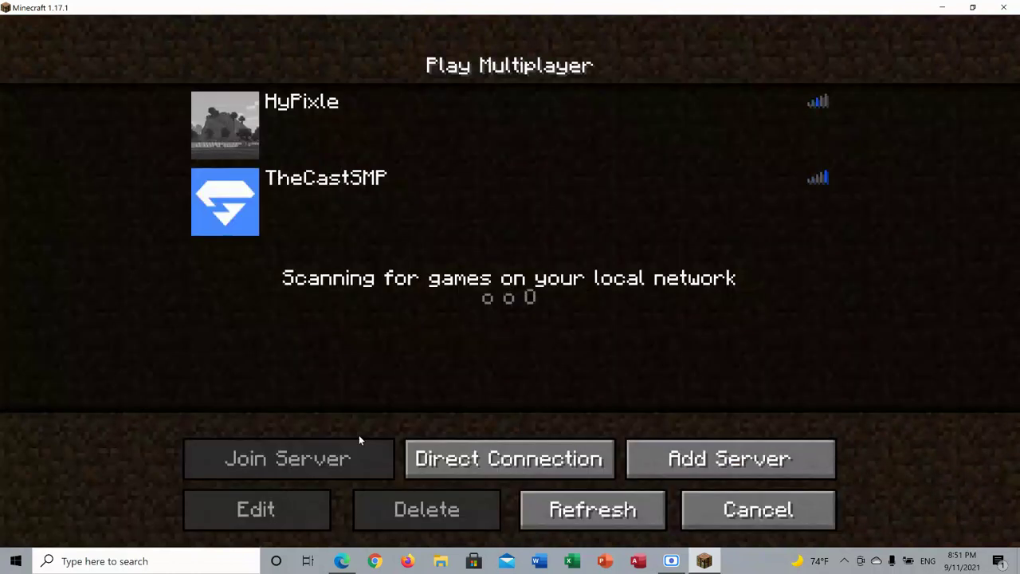
- Connect to TheCastSMP and run /join curtcast in chat
click(298, 184)
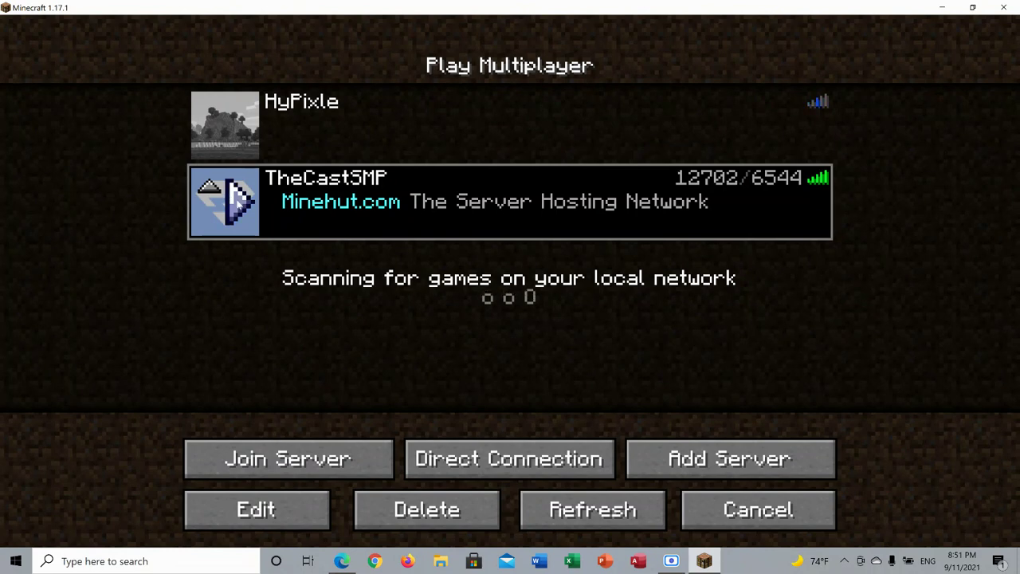
double_click(236, 199)
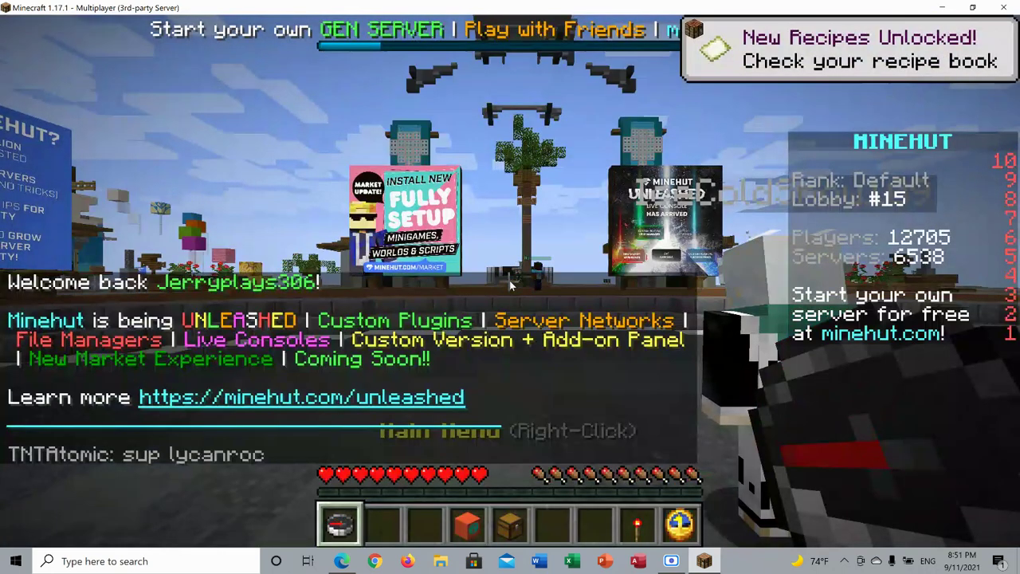
key(slash)
text(join)
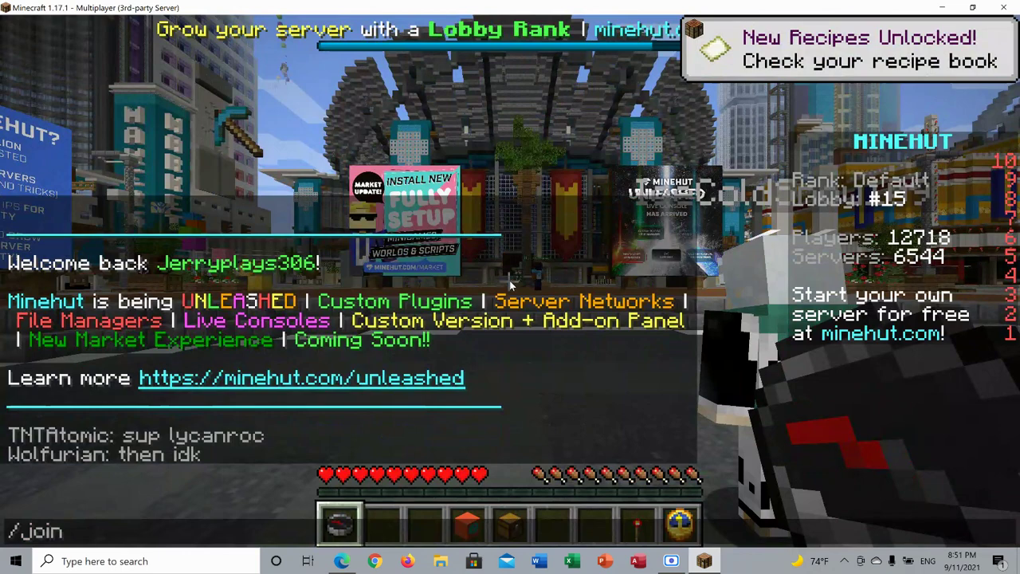
text( curtcast)
key(Return)
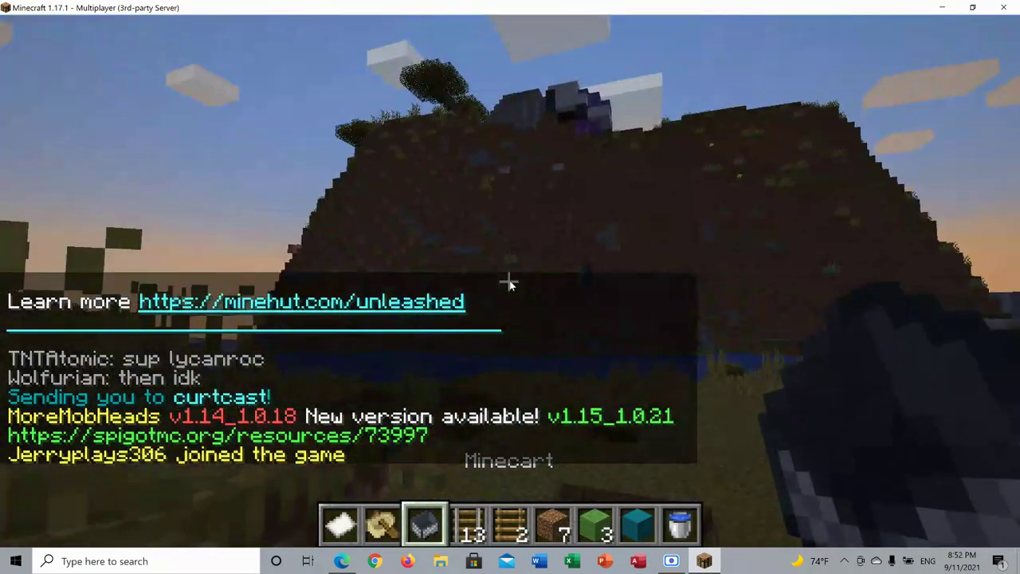
- Run /tp with the friend's name chosen from the chat suggestions
key(slash)
text(tps)
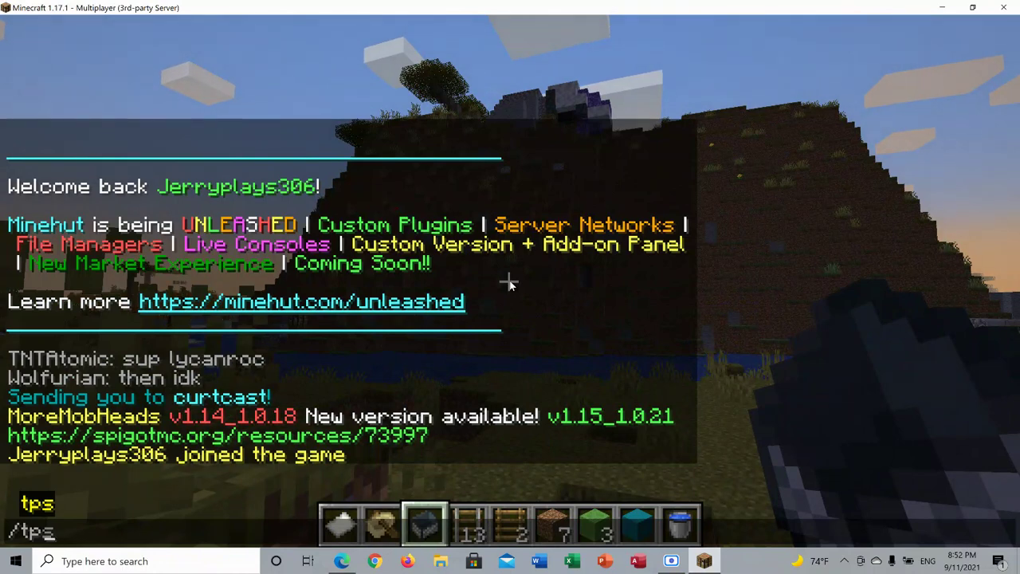
key(BackSpace)
click(127, 400)
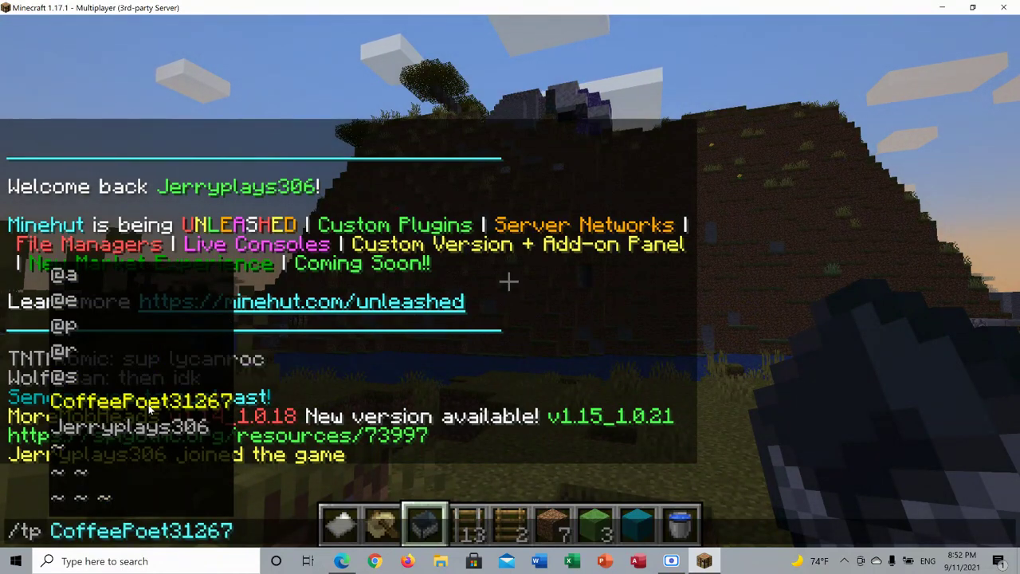
key(Return)
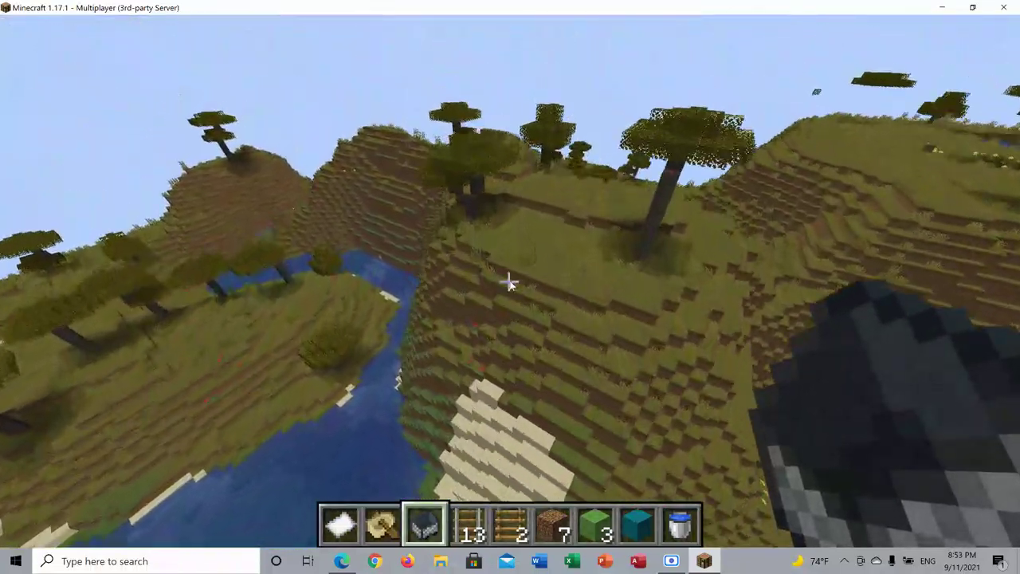
- Run /tp with the friend's name again, trimming the trailing space
key(slash)
text(tp @a)
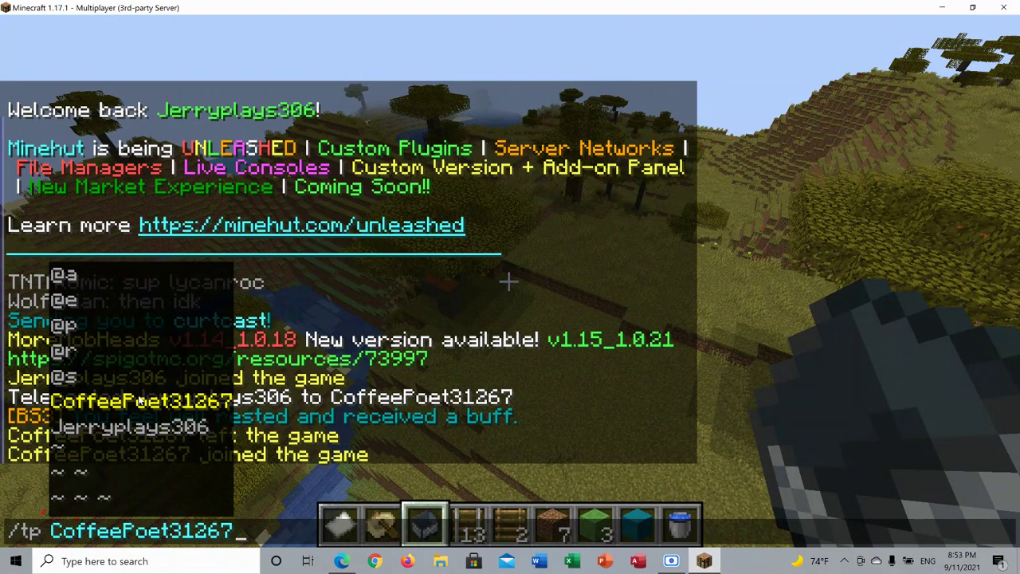
click(140, 399)
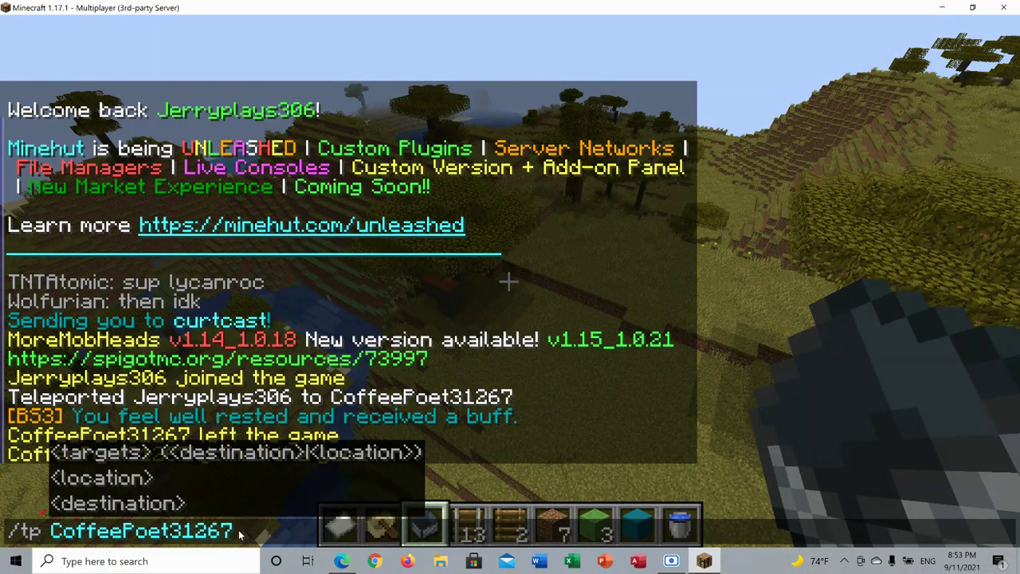
key(BackSpace)
key(Return)
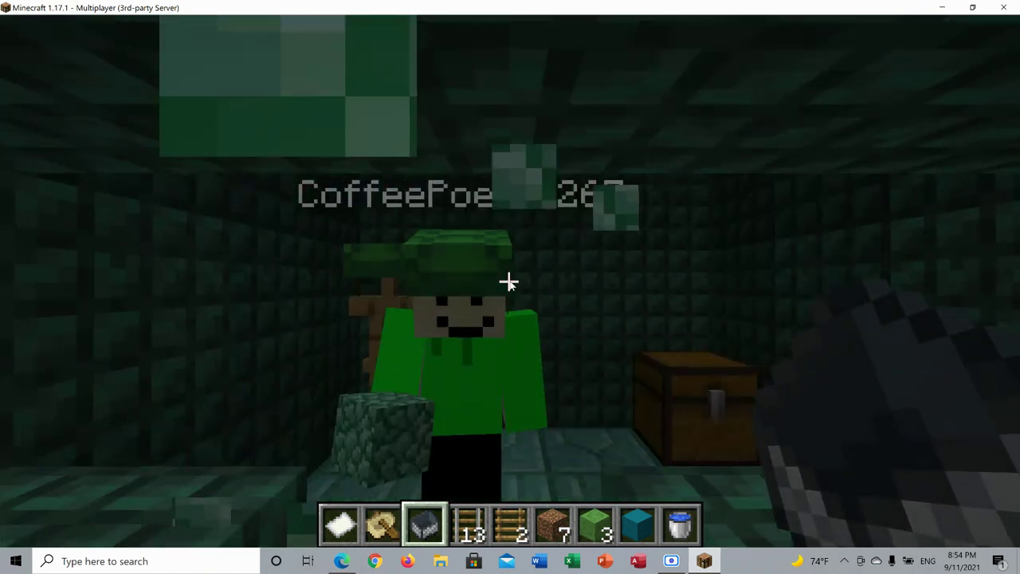
- Open and close the creative inventory before heading to the powered rail
key(e)
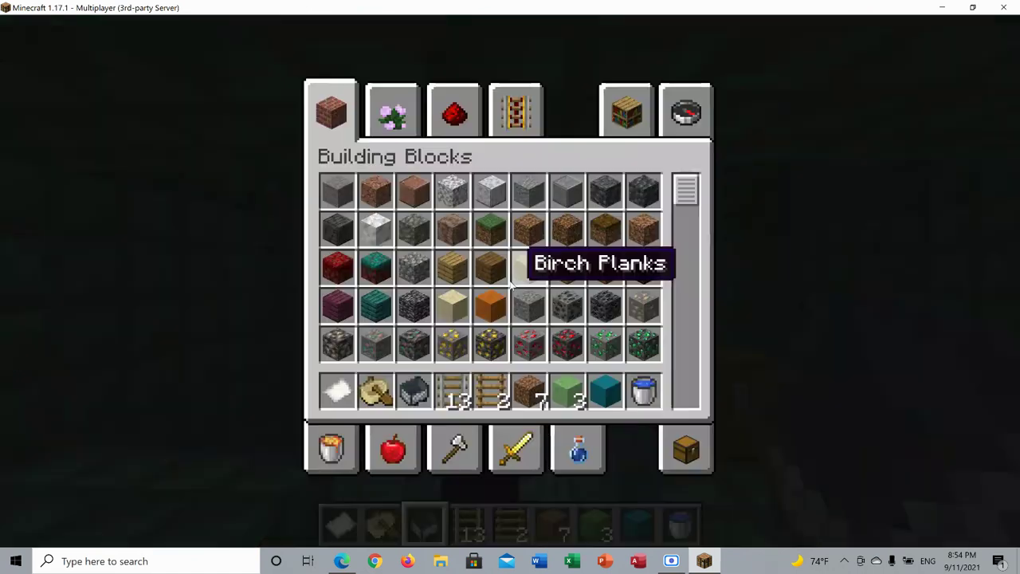
key(Escape)
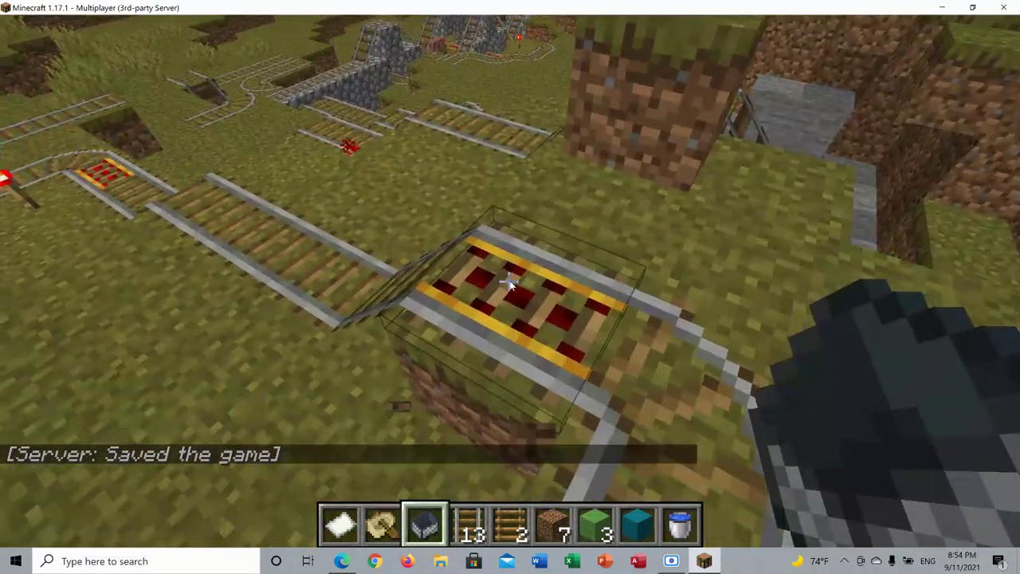
- Place a minecart on the powered rail and ride it into the stone tunnel
right_click(510, 283)
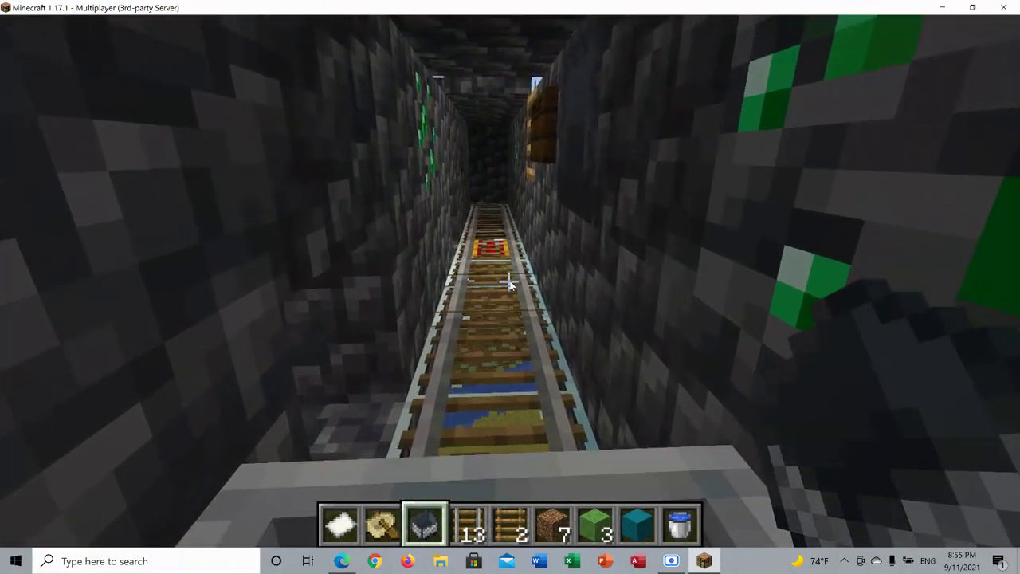
- Pause and resume the ride to the Water Flume sign, then select the birch boat
key(Escape)
click(517, 191)
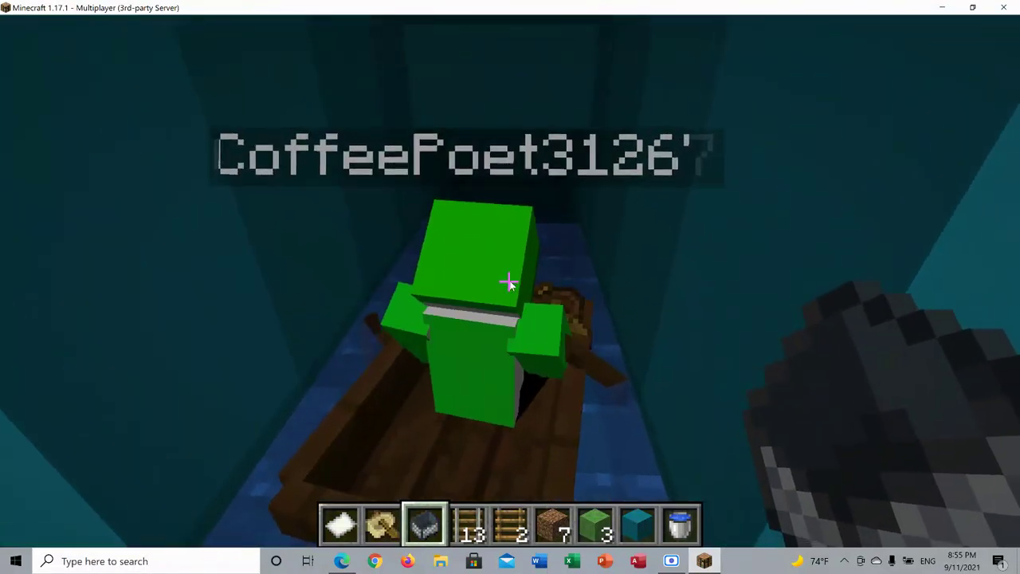
key(2)
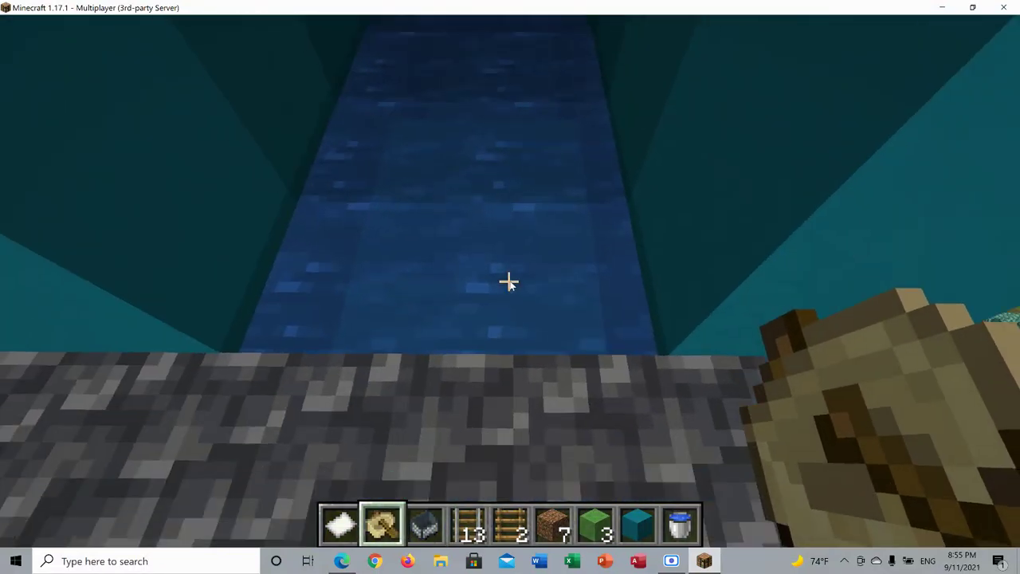
- Place the birch boat on the flume water and board it
right_click(508, 282)
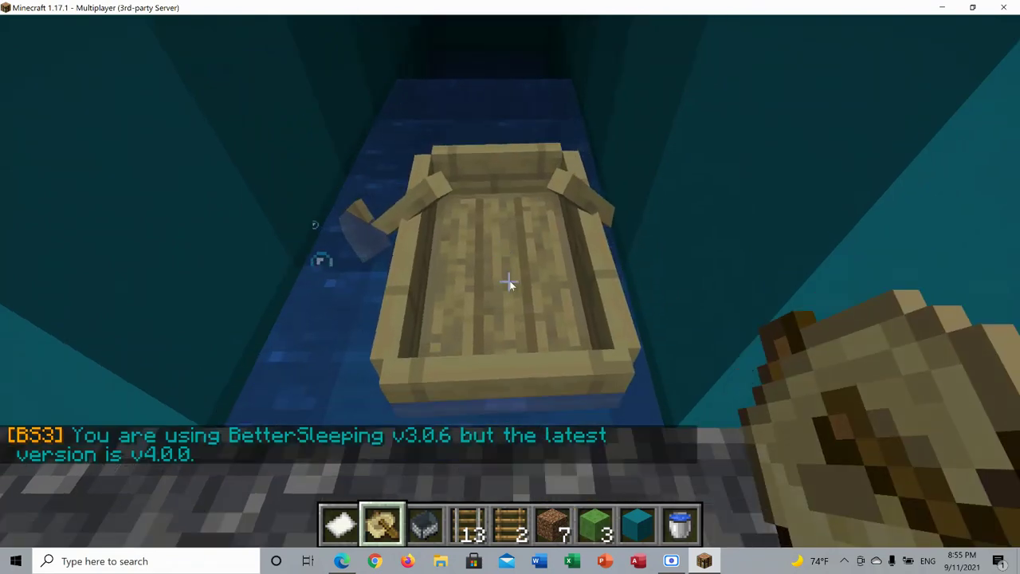
right_click(508, 282)
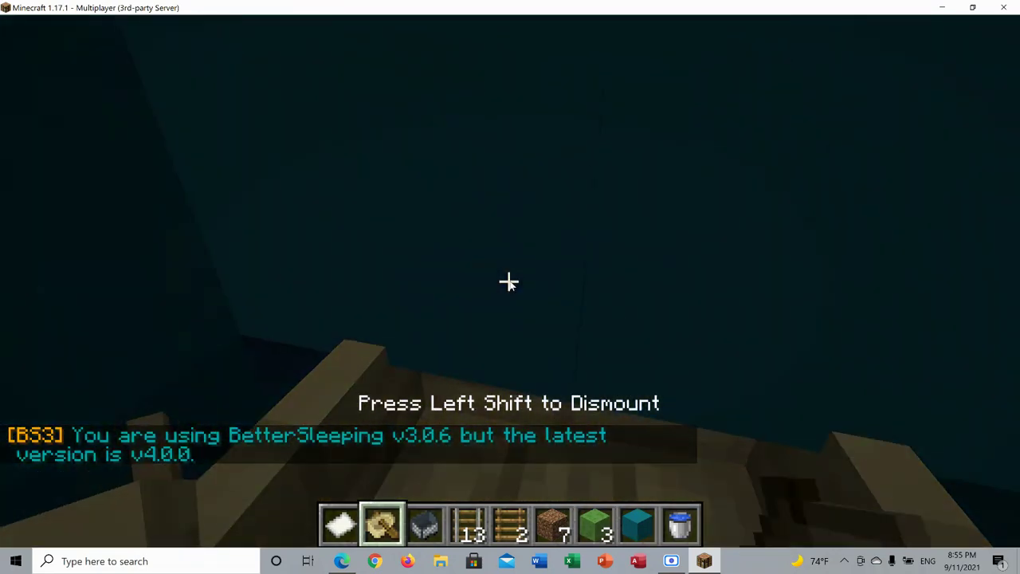
key(shift)
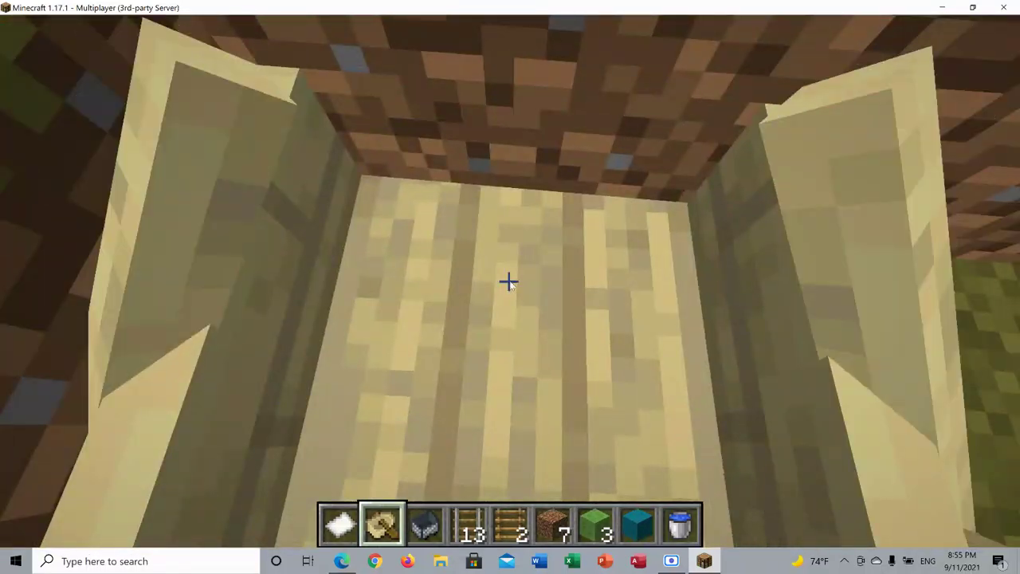
- Dismount, break the boat, pause the game, and bring Scre.io forward
key(Escape)
key(Escape)
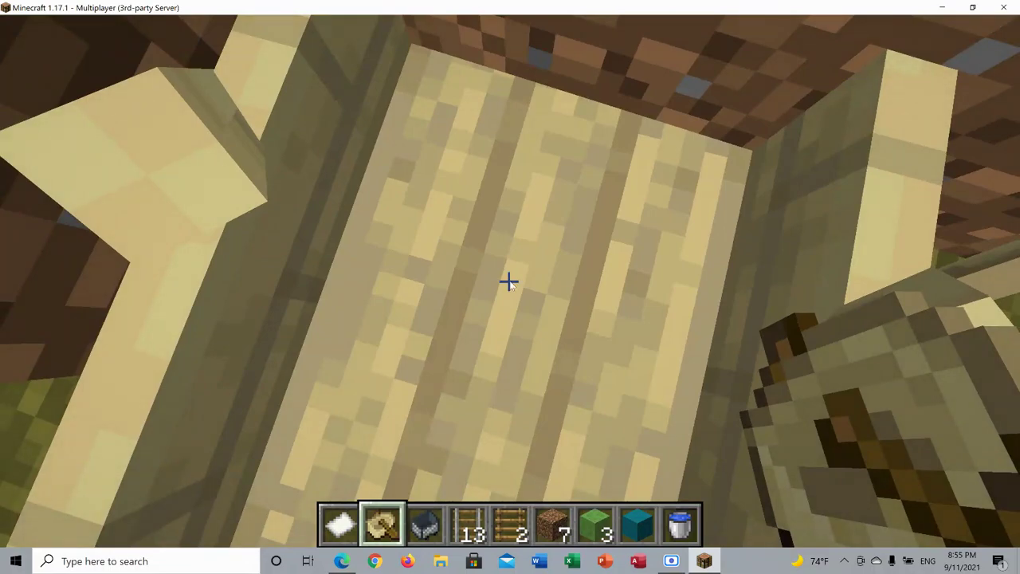
key(shift)
click(508, 280)
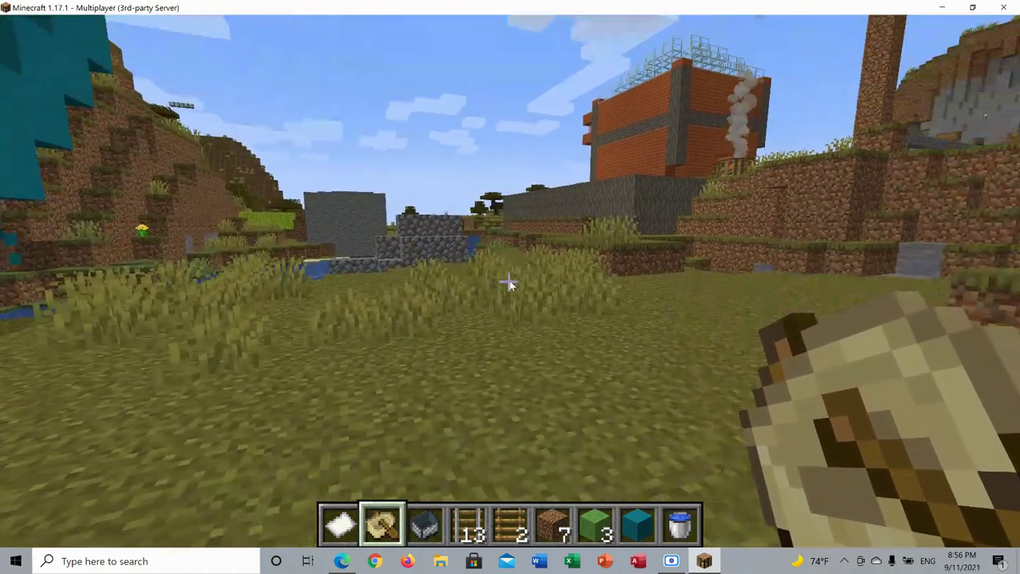
key(Escape)
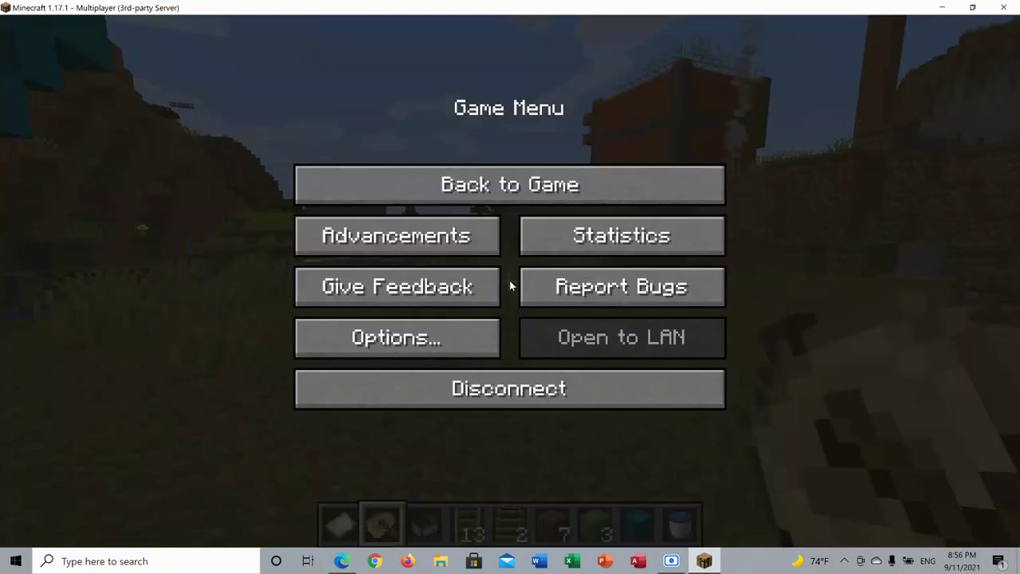
mouse_move(704, 561)
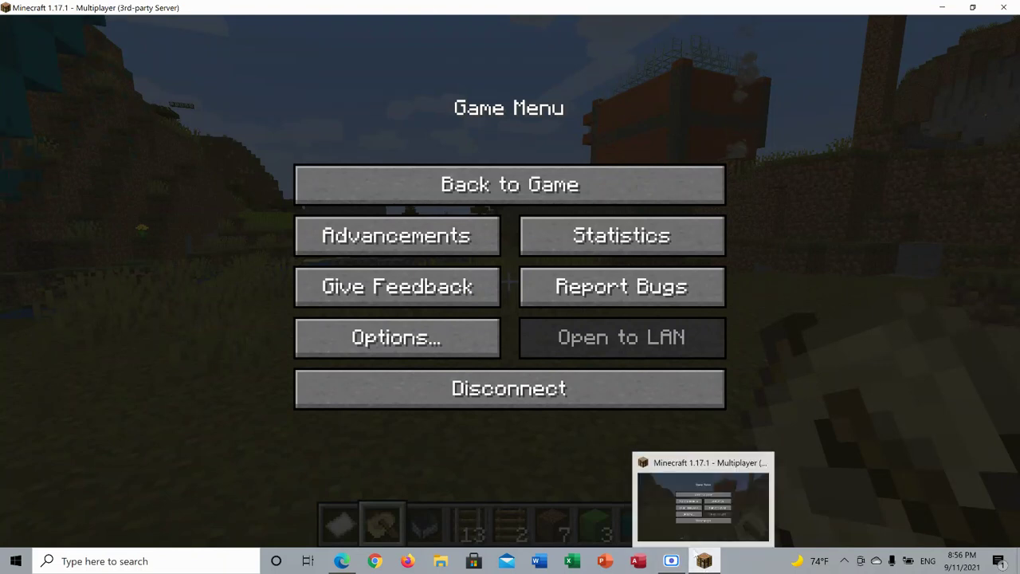
click(671, 561)
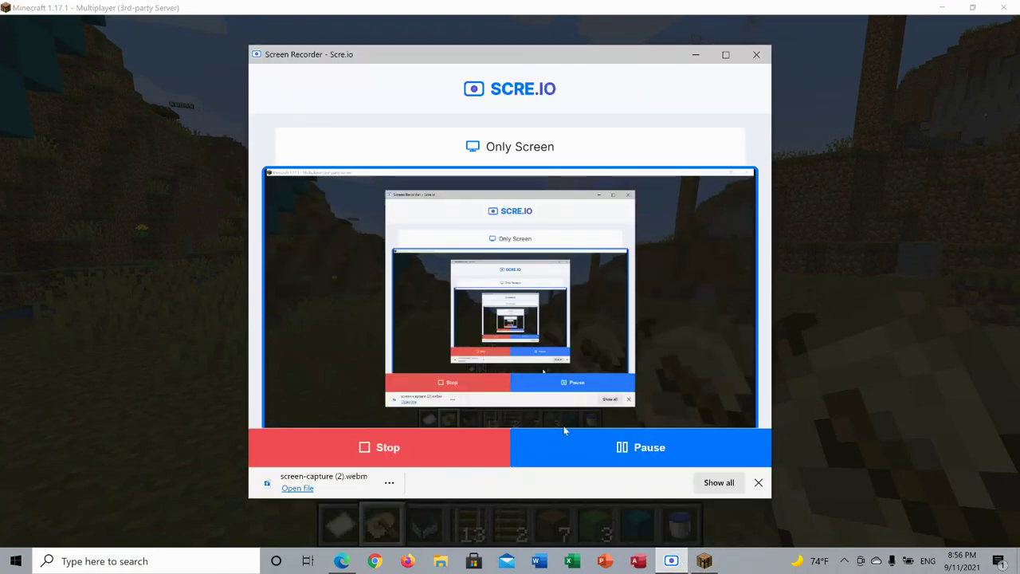